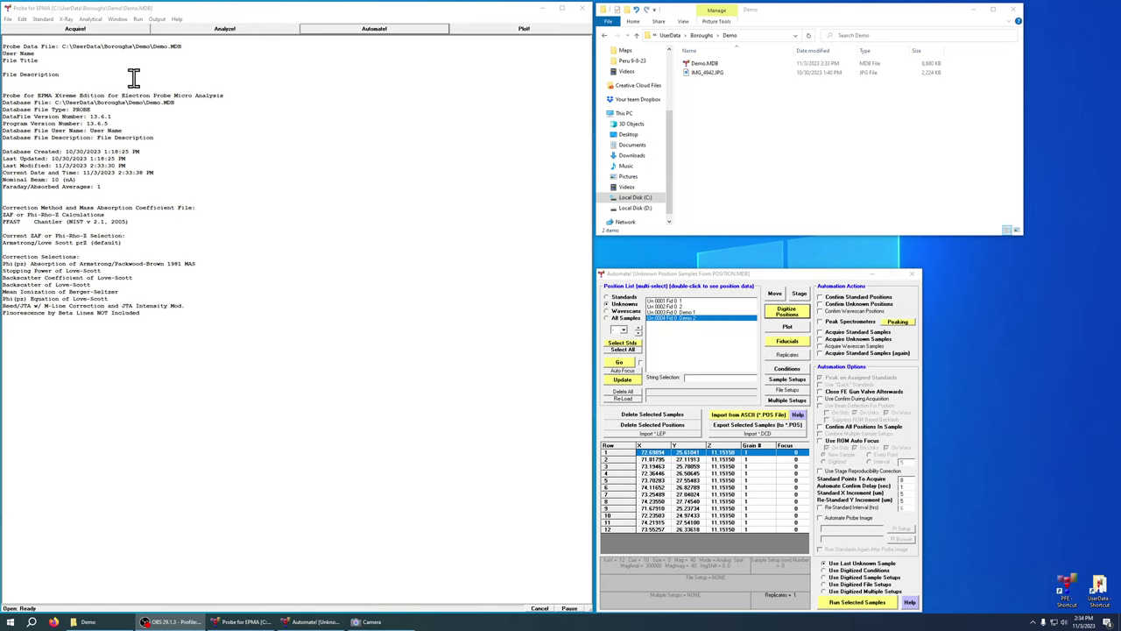
Open the sample-holder photo IMG_4942.JPG from the Demo folder in Photos
click(736, 140)
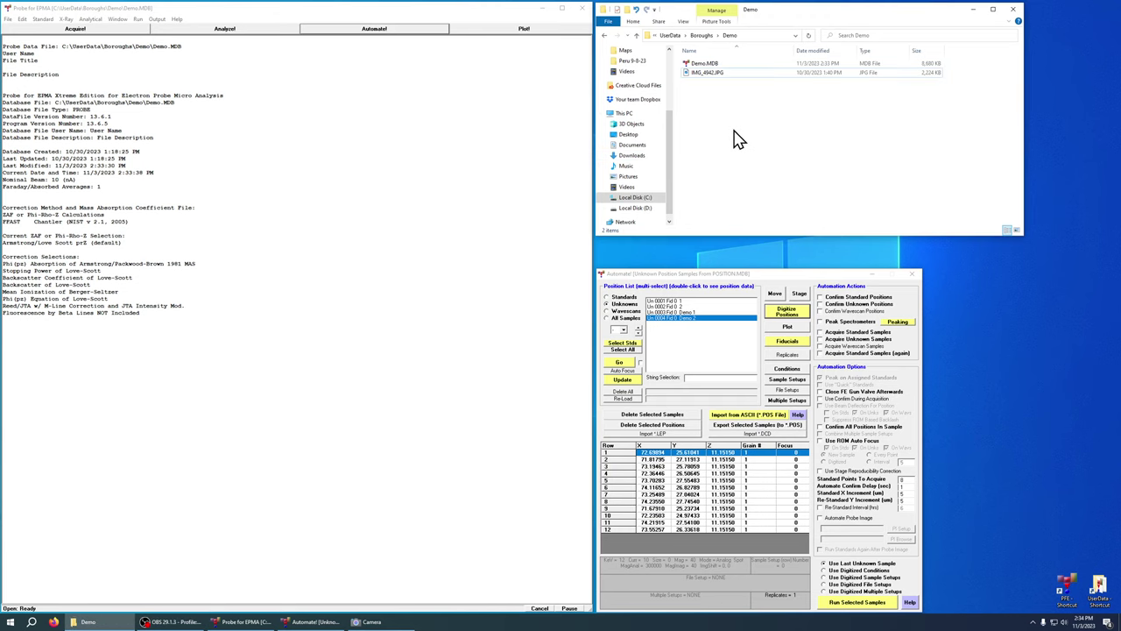
click(711, 73)
double_click(713, 76)
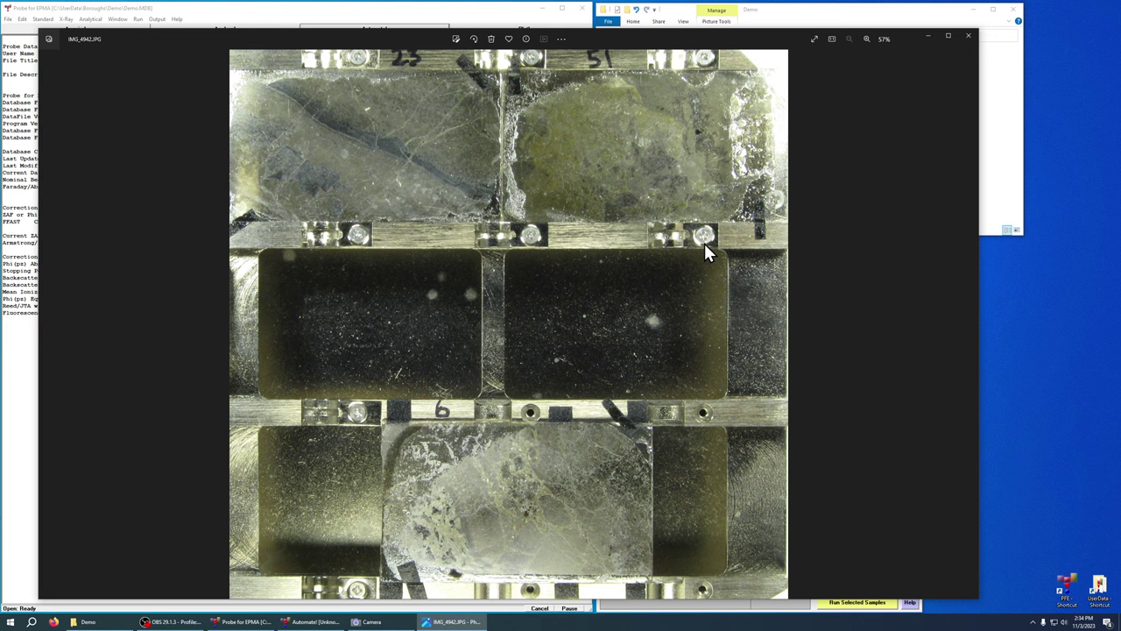
Close Photos and launch the PictureSnap window from Probe for EPMA's Run menu
click(967, 37)
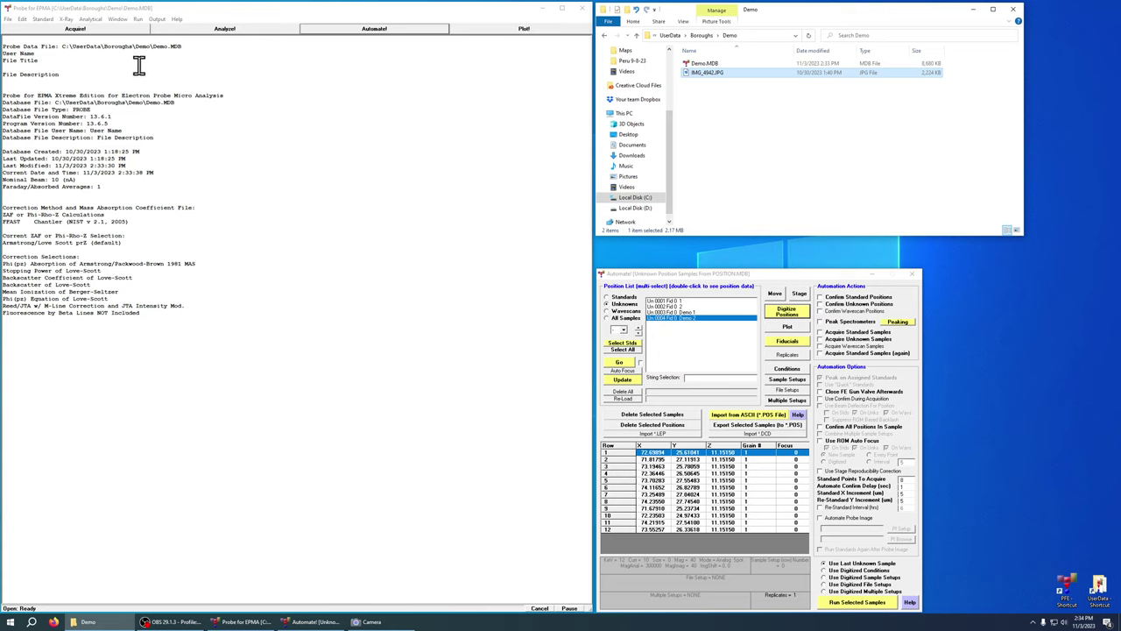
click(139, 18)
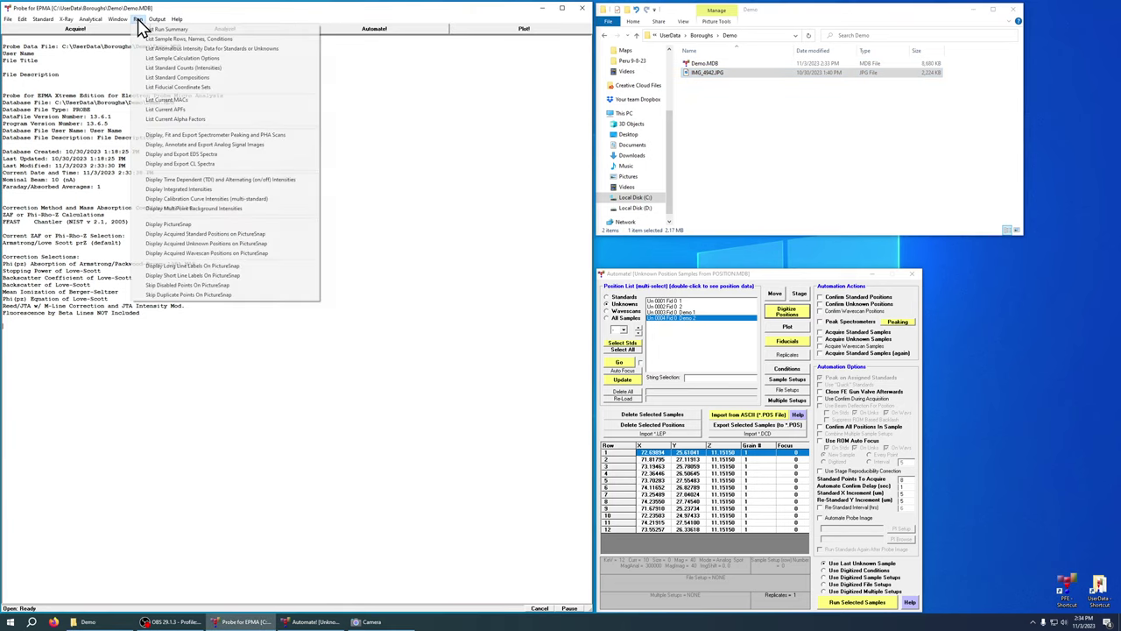
click(167, 226)
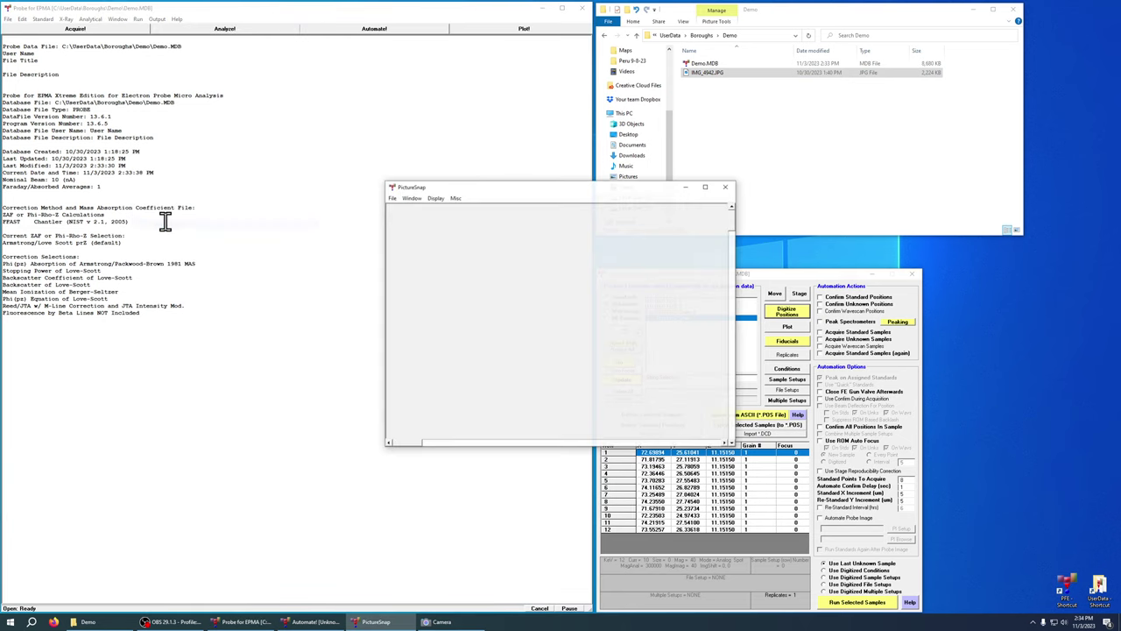
Load the holder photo IMG_4942.JPG into PictureSnap
click(393, 199)
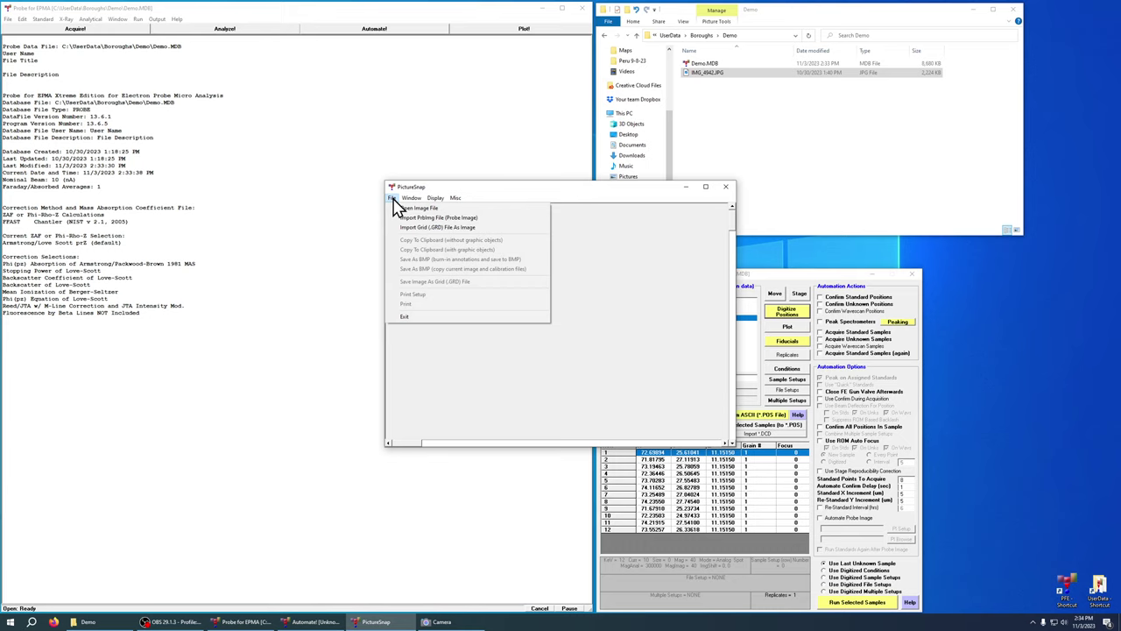
click(408, 211)
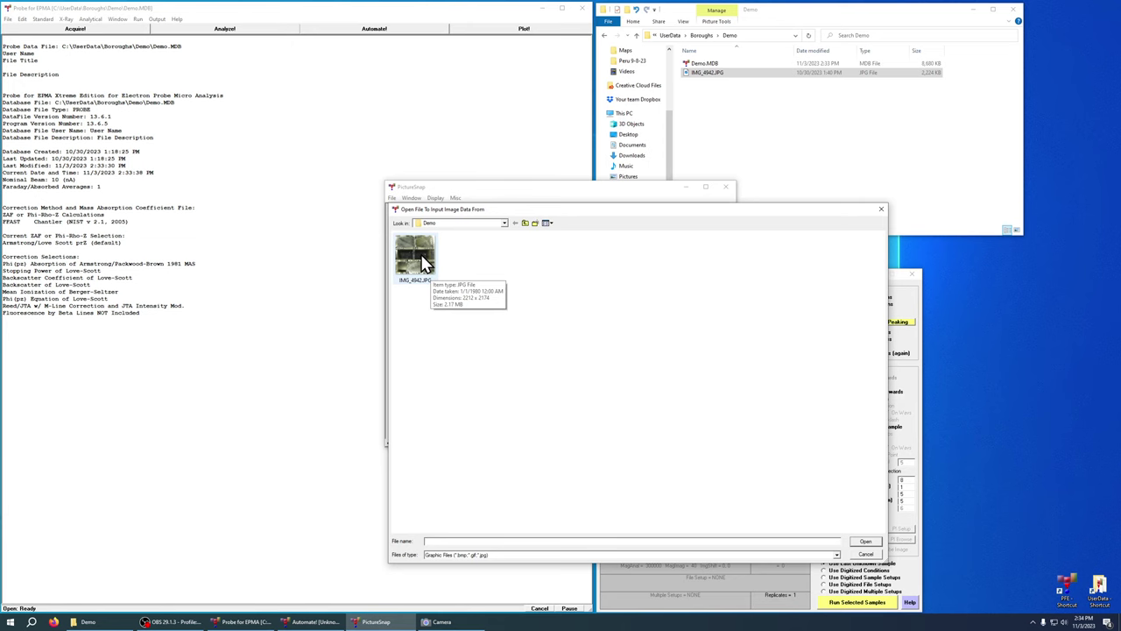
double_click(423, 264)
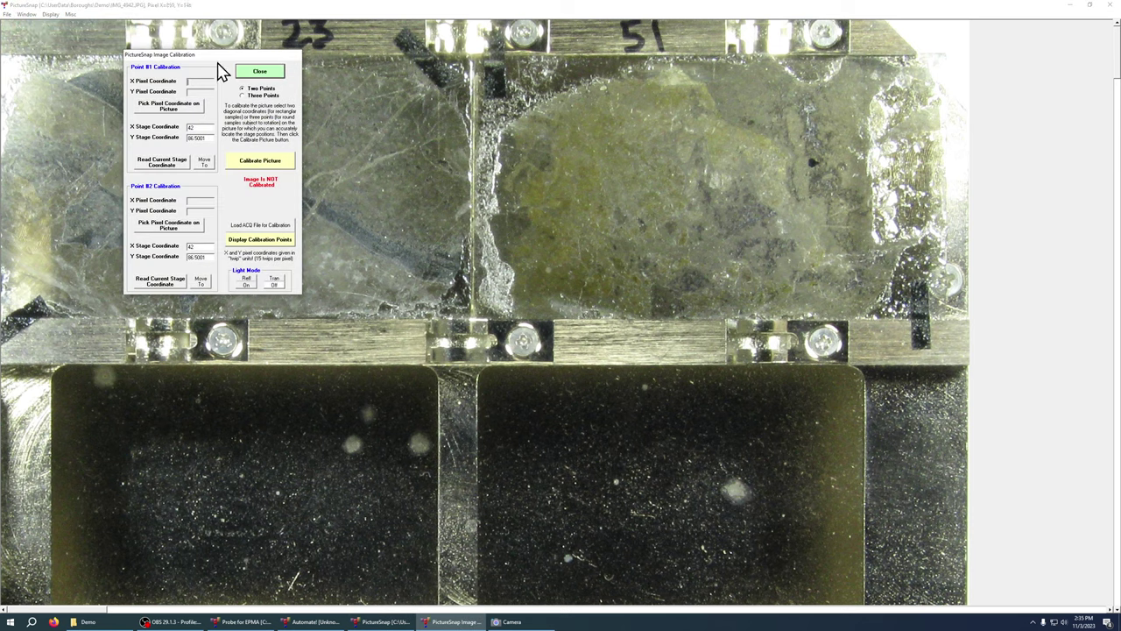
Move the Image Calibration dialog to the top-left corner and select Three Points calibration
drag(218, 63, 109, 40)
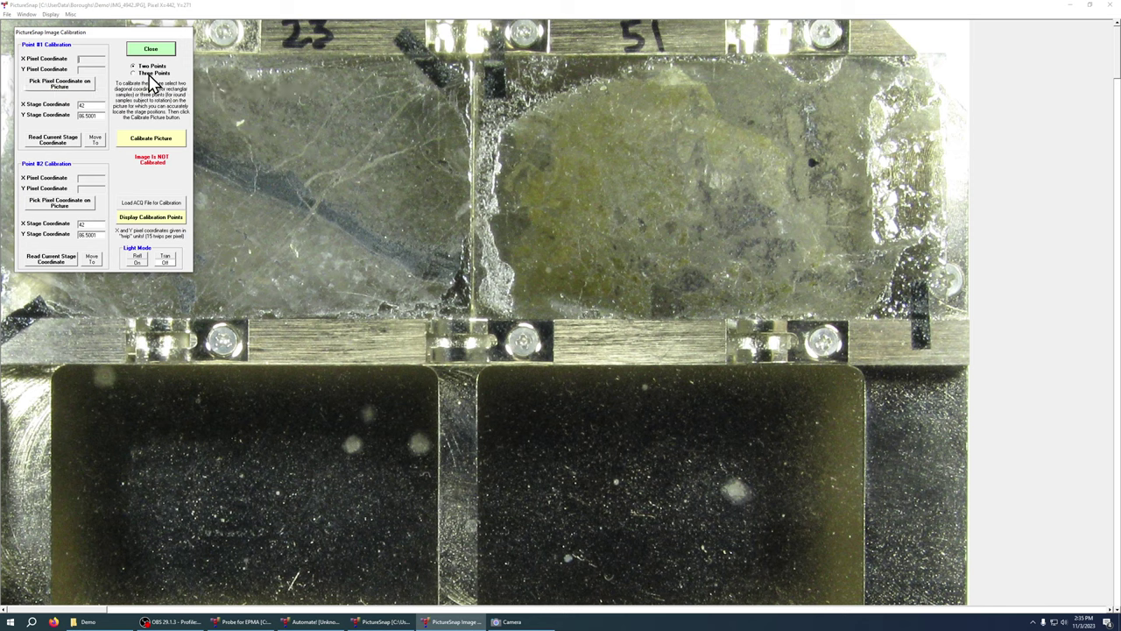
click(150, 75)
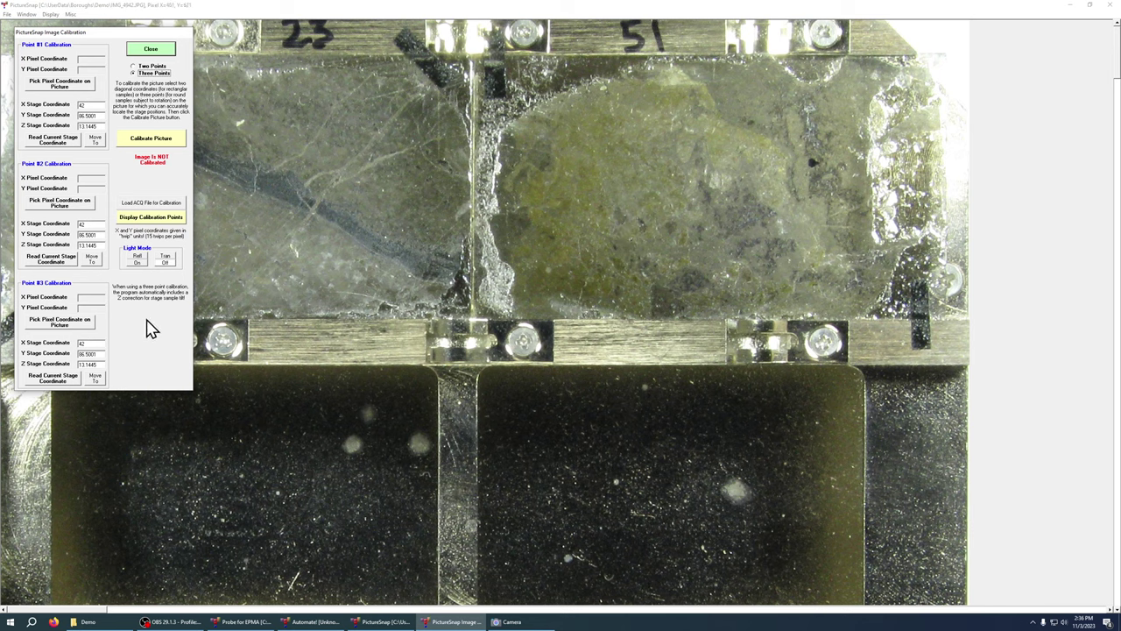
Set the Image Calibration back to Two Points
click(142, 69)
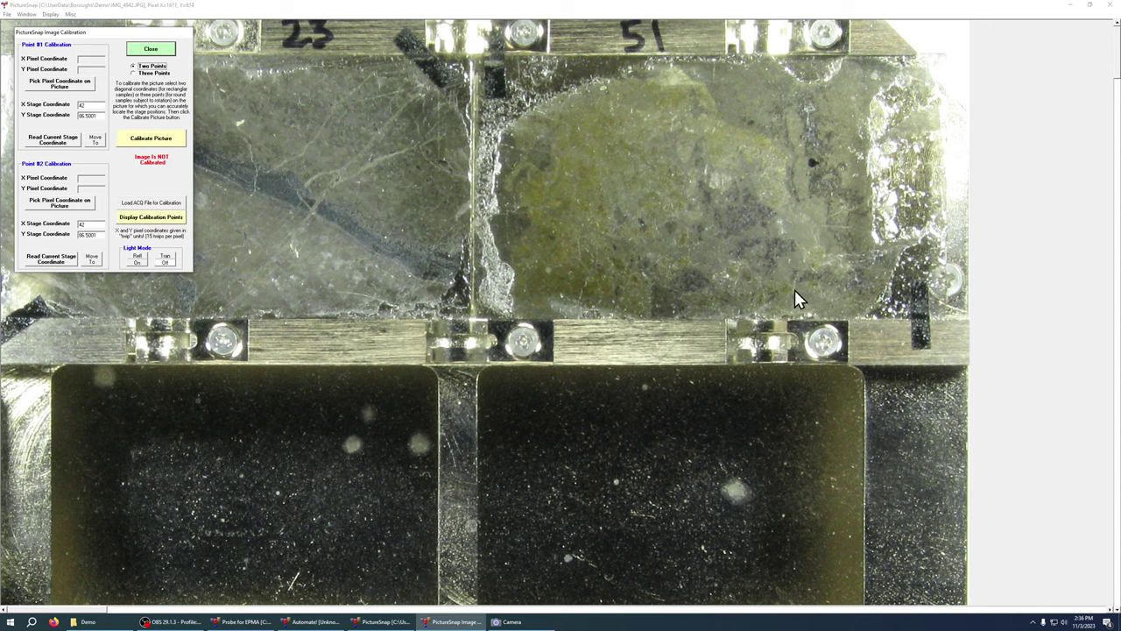
Set calibration point 1 to stage position 10.0558, 9.6004 and pick its pixel on the photo
click(539, 624)
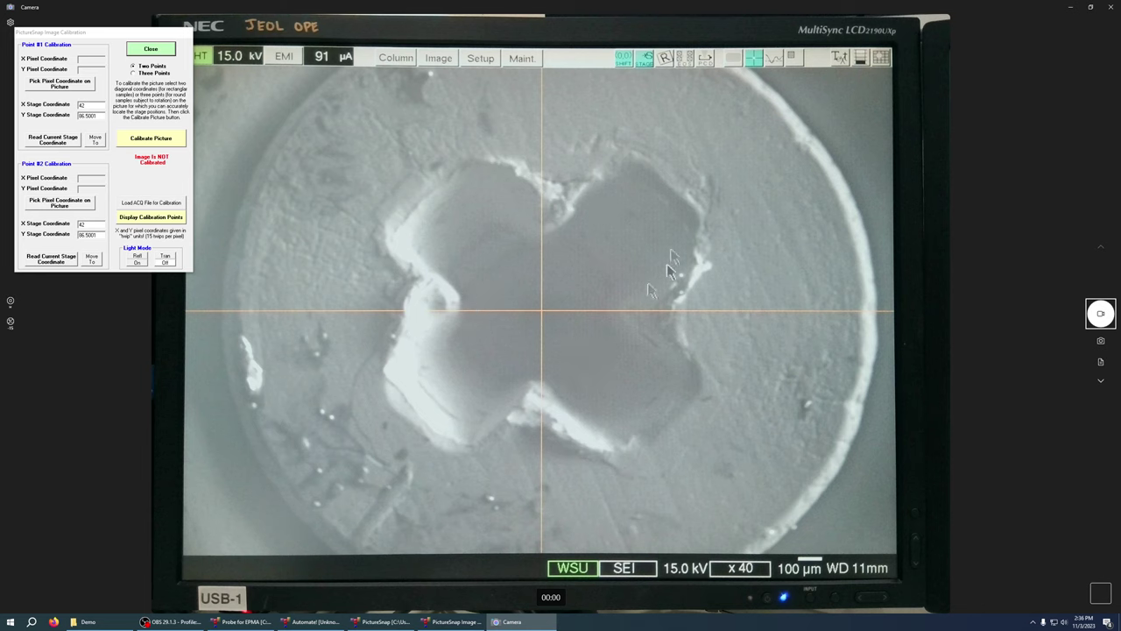
click(56, 143)
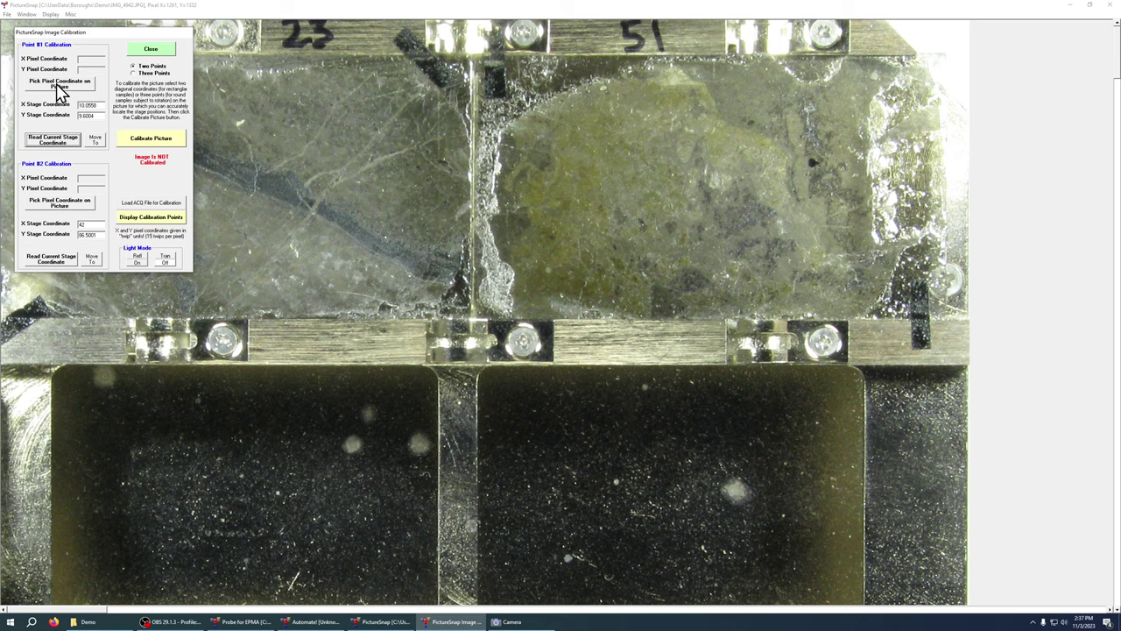
click(59, 85)
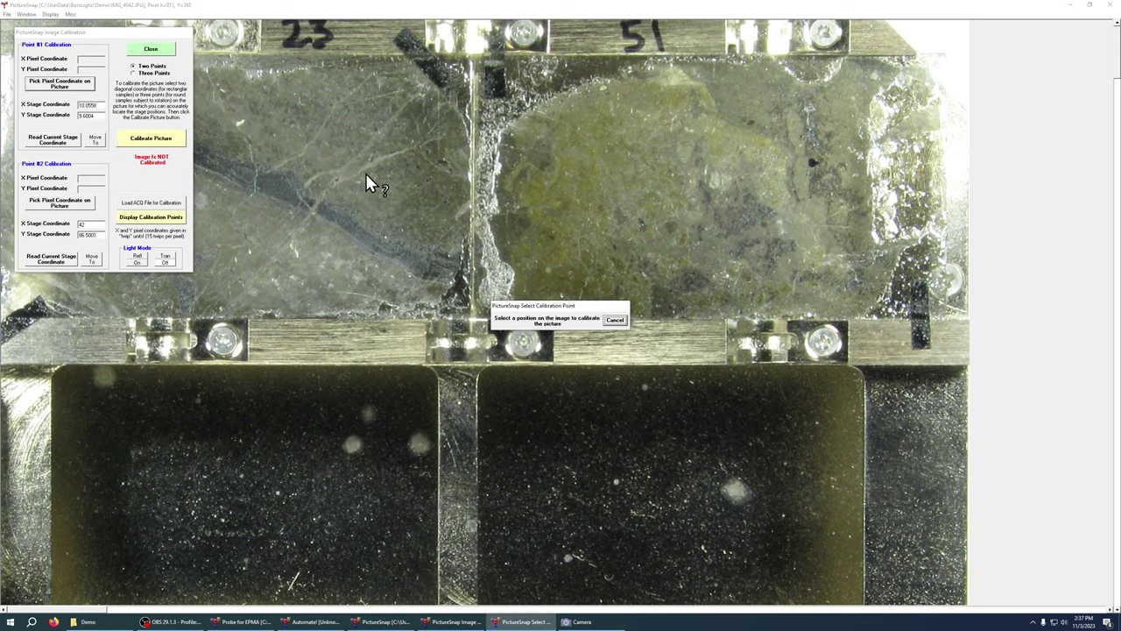
click(823, 33)
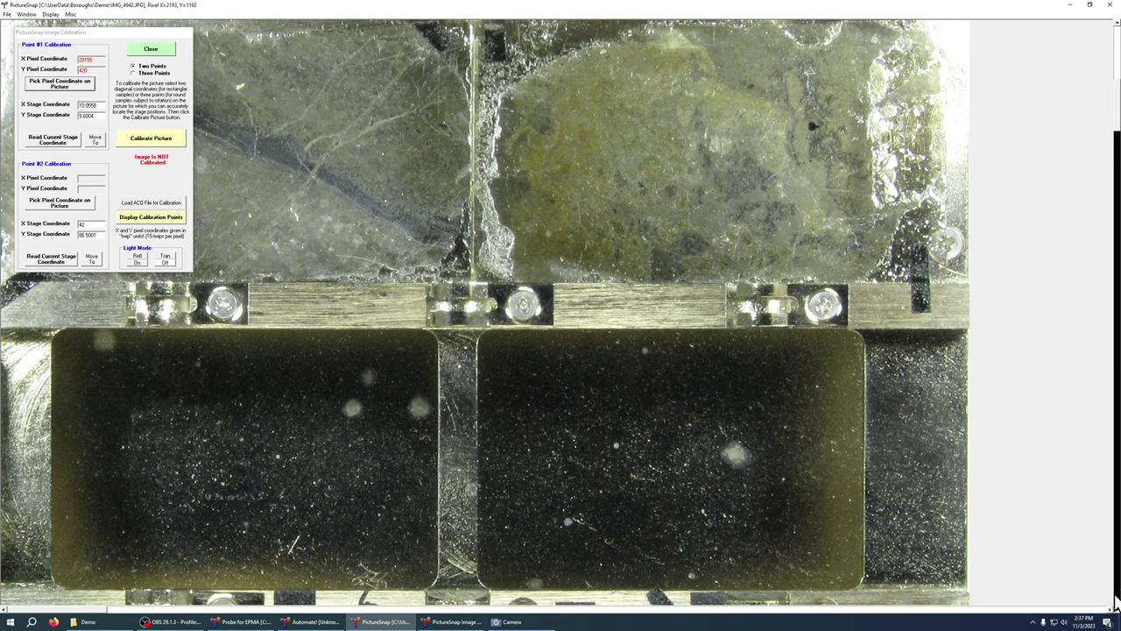
Set calibration point 2 to stage position 68.7119, 99.5995 and pick the screw near the photo's bottom
scroll(1117, 600, down, 5)
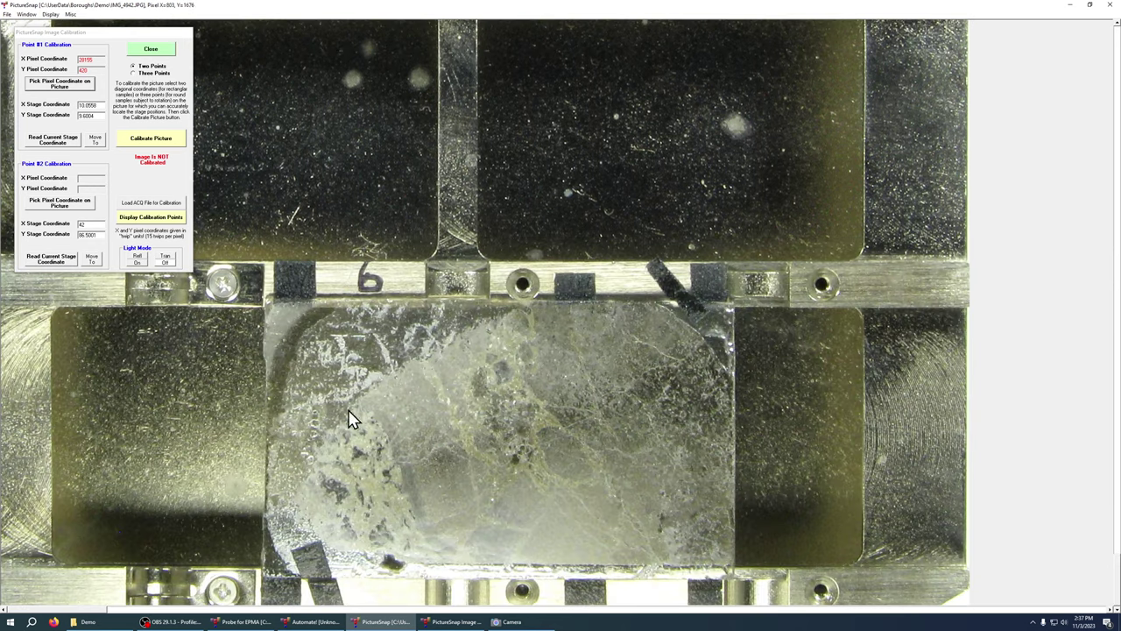
click(511, 621)
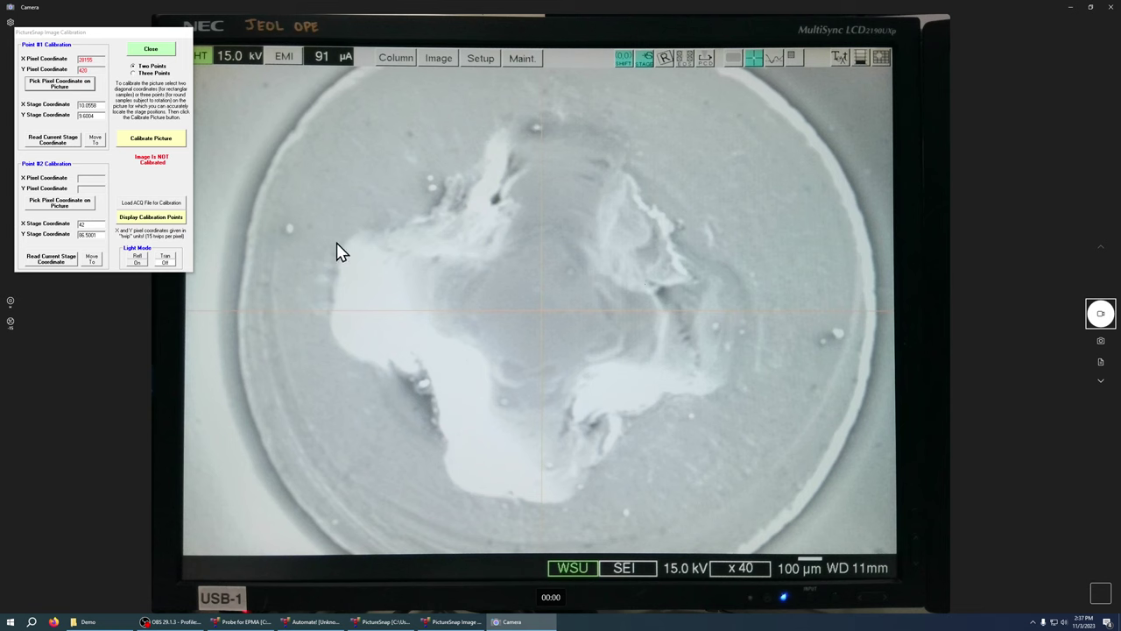
click(53, 261)
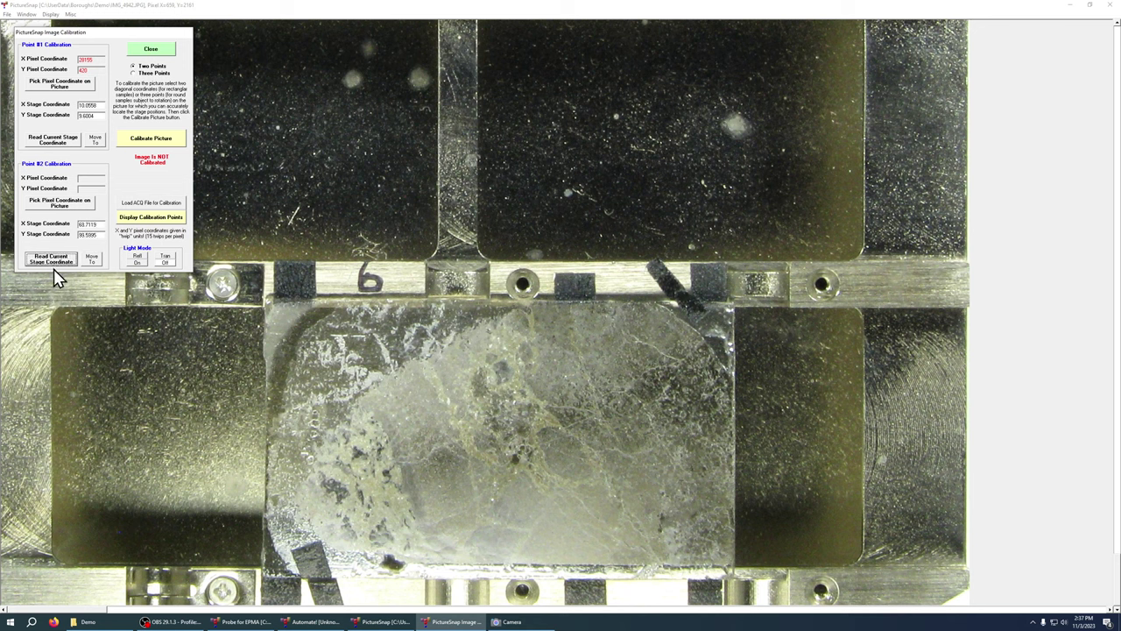
click(56, 206)
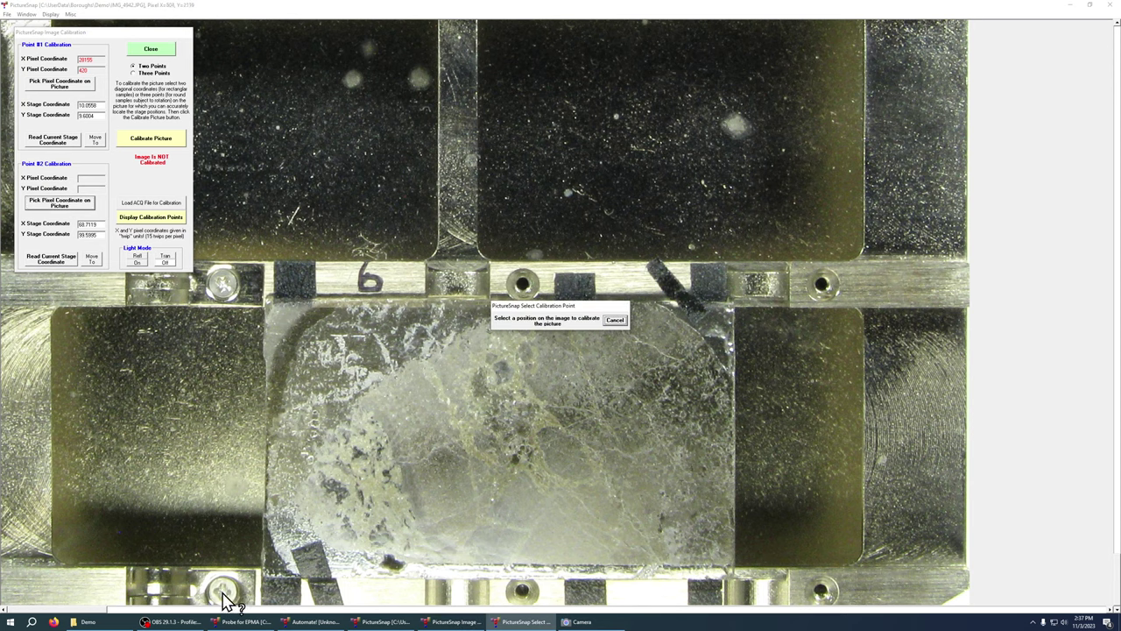
click(223, 600)
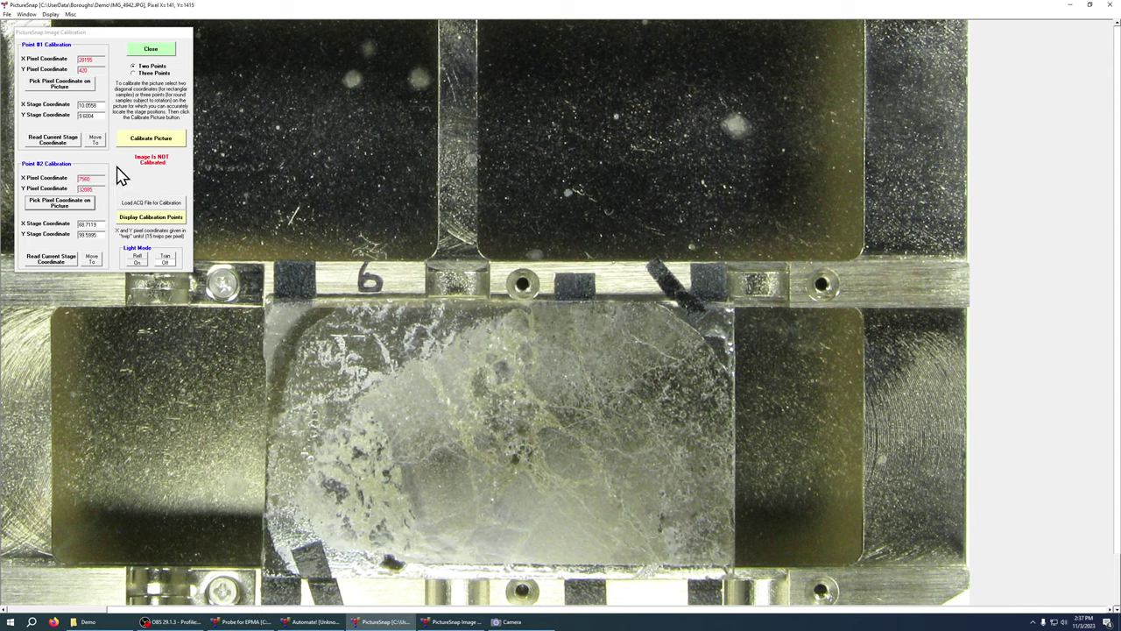
Calibrate the photo from both points, saving IMG_4942.ACQ (X=2.0508, Y=2.0396, 0.05° rotation)
click(153, 142)
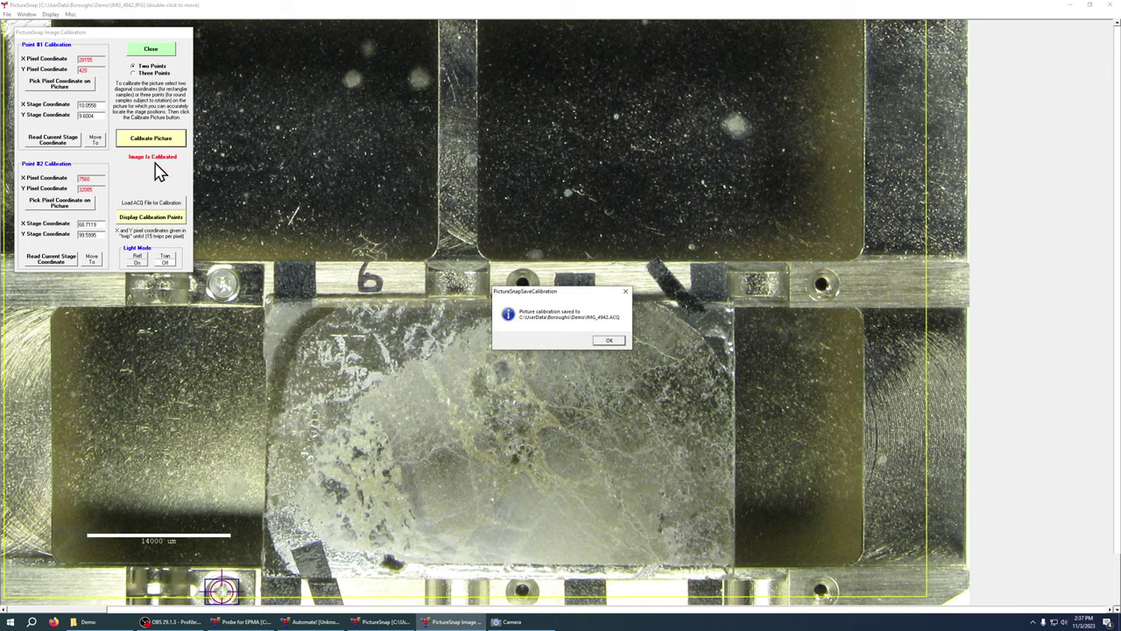
click(613, 341)
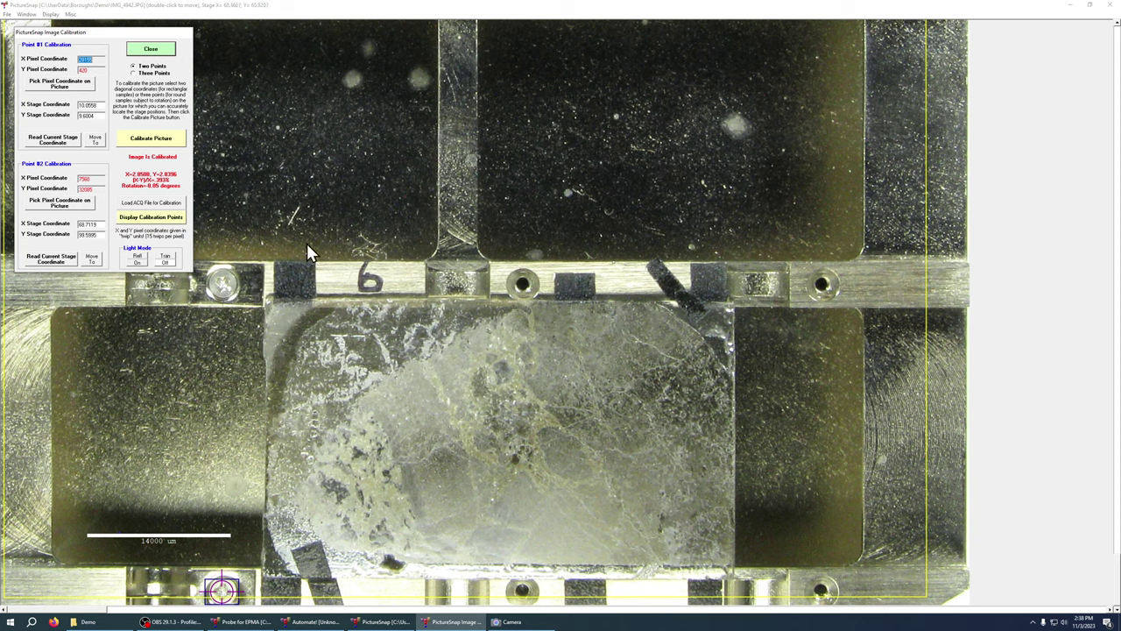
Re-pick calibration point 2's pixel location on the photo and recalibrate
click(71, 209)
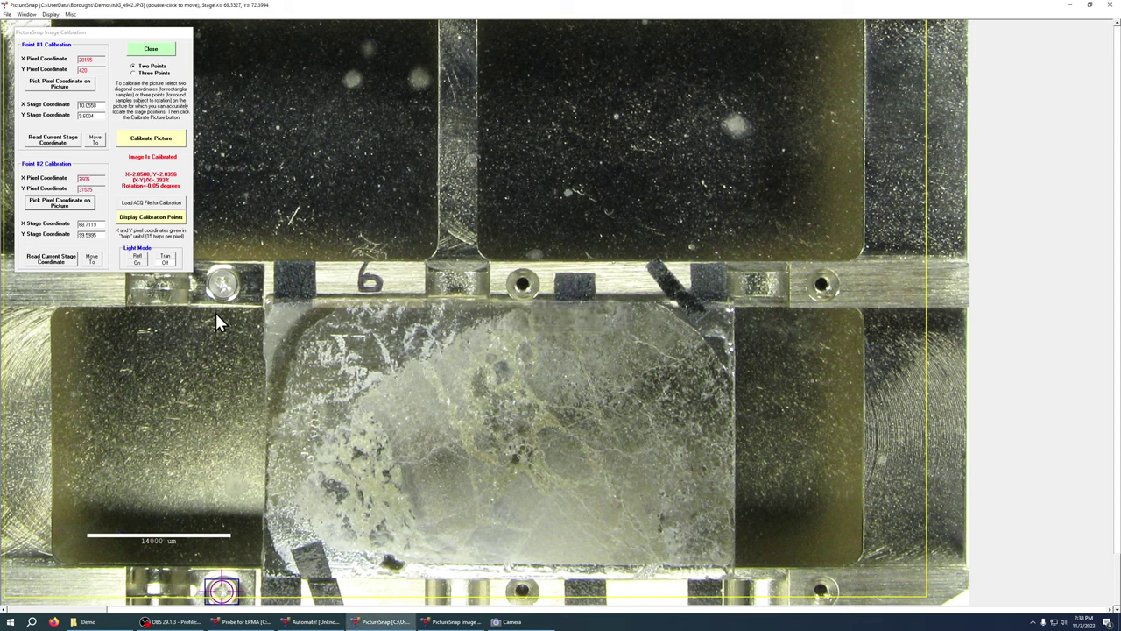
click(154, 143)
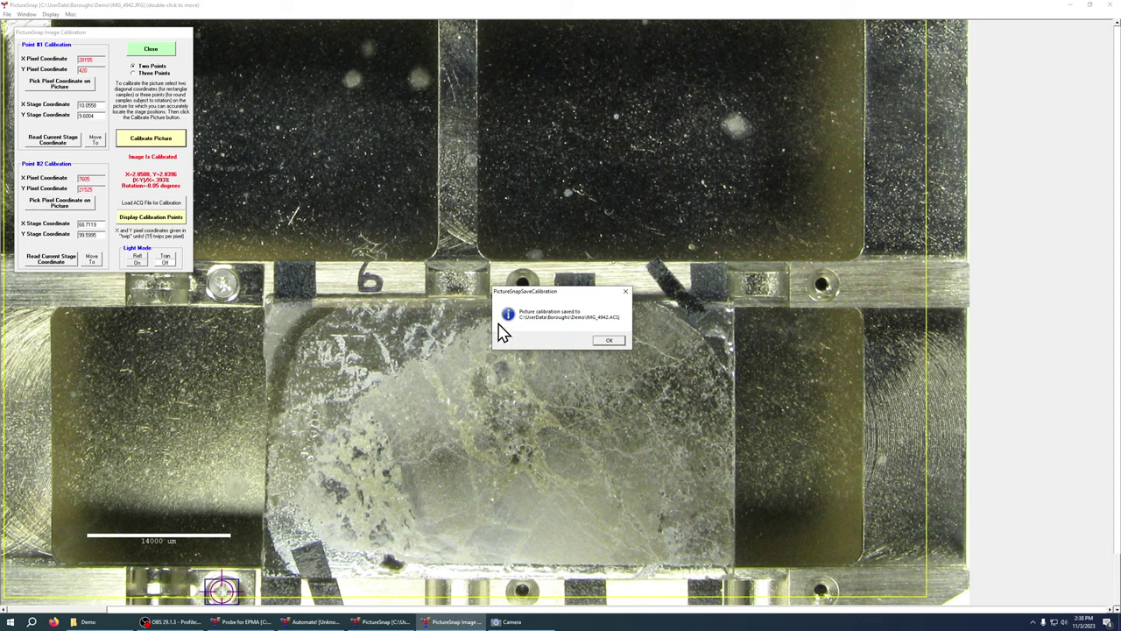
Accept the saved calibration (X=2.2409, Y=5.0081, -11.14°) and dismiss the over-10% scale warning
click(613, 343)
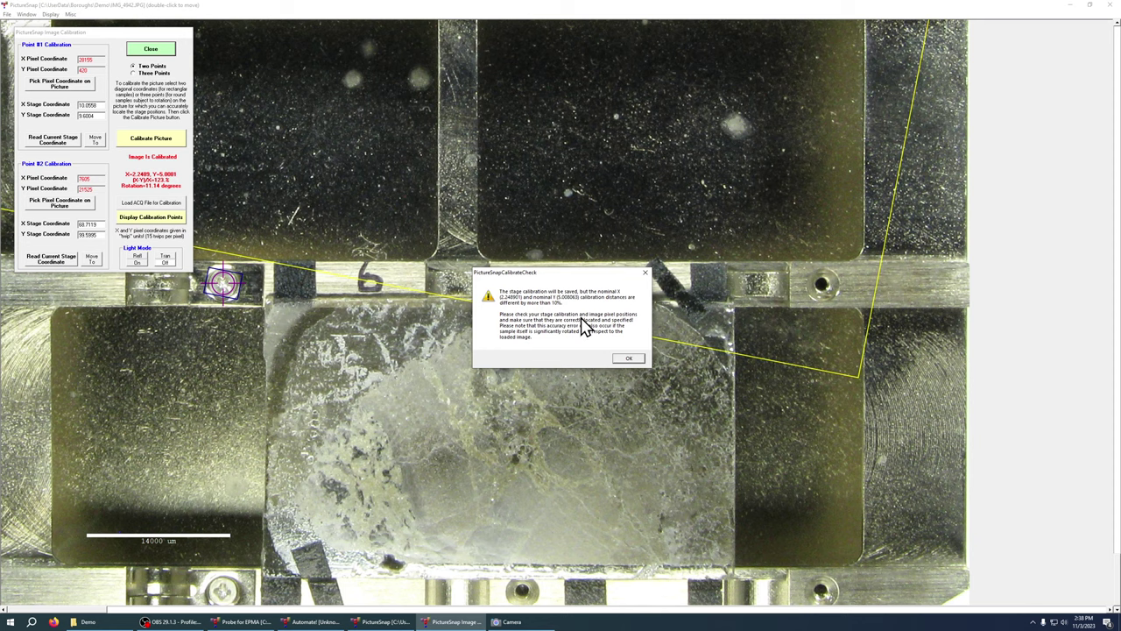
click(631, 358)
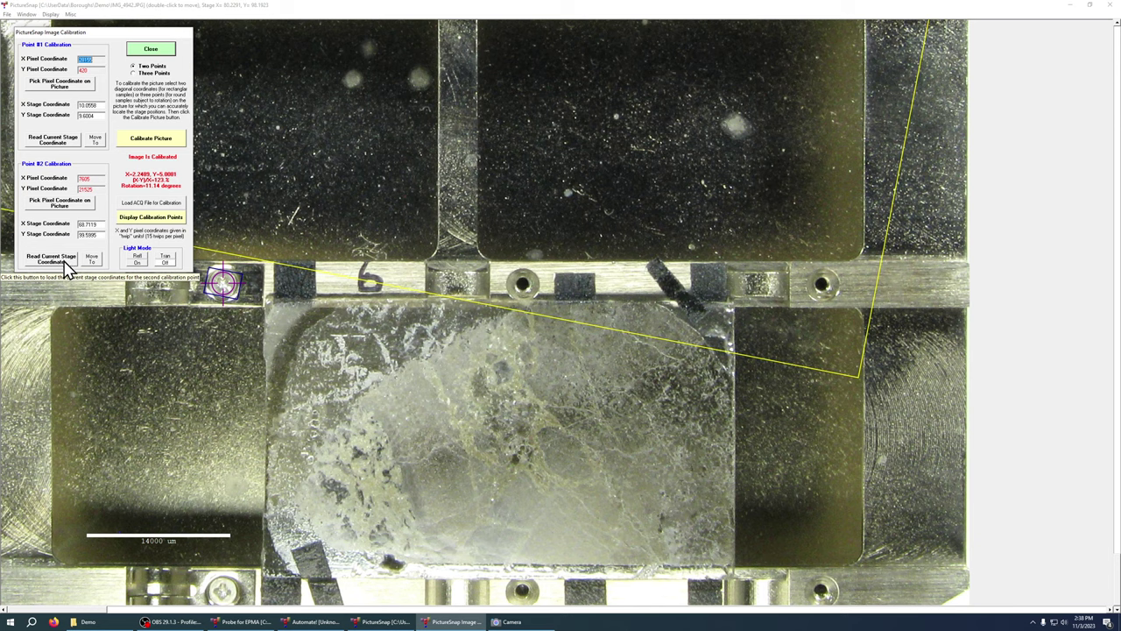
Re-pick point 2, recalibrate and save, then check the SEM camera and return to the photo
click(69, 203)
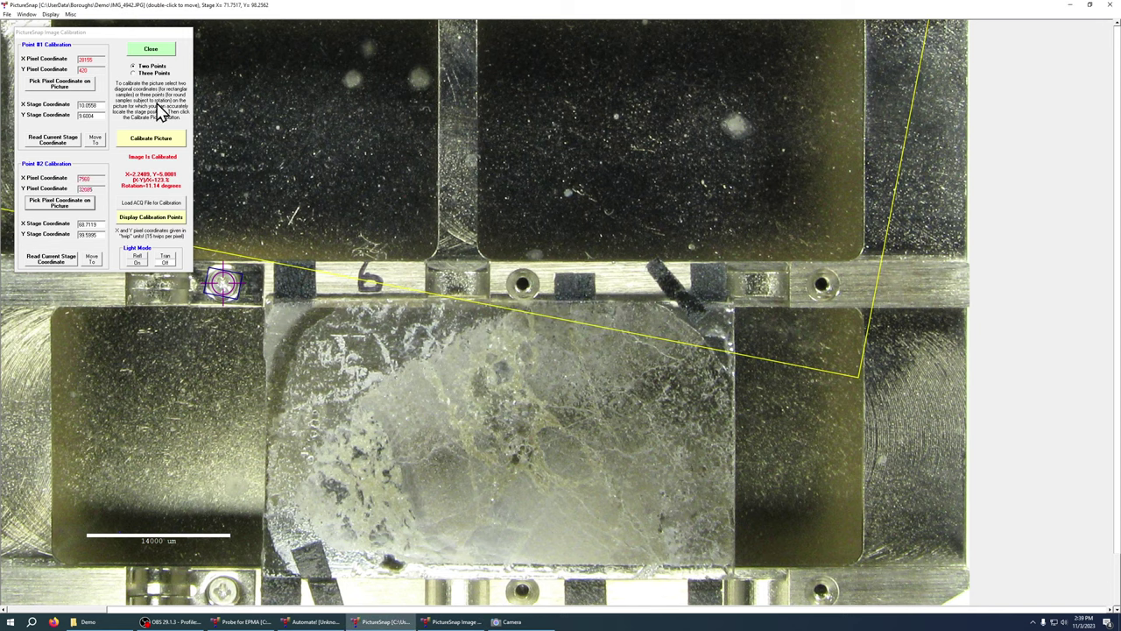
click(153, 141)
click(611, 342)
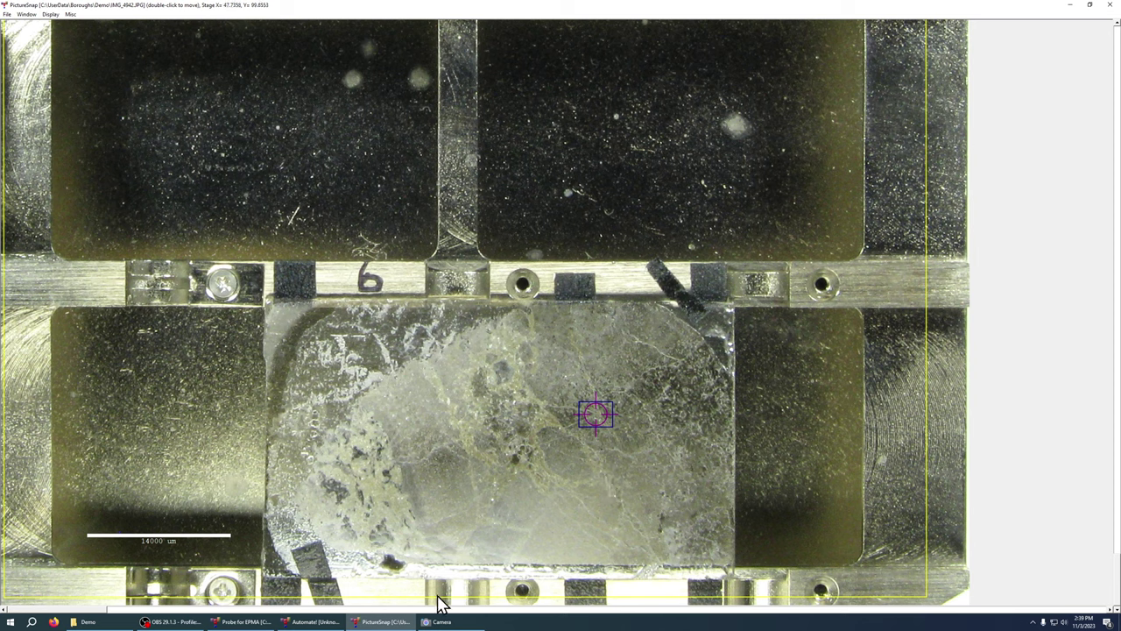
click(439, 621)
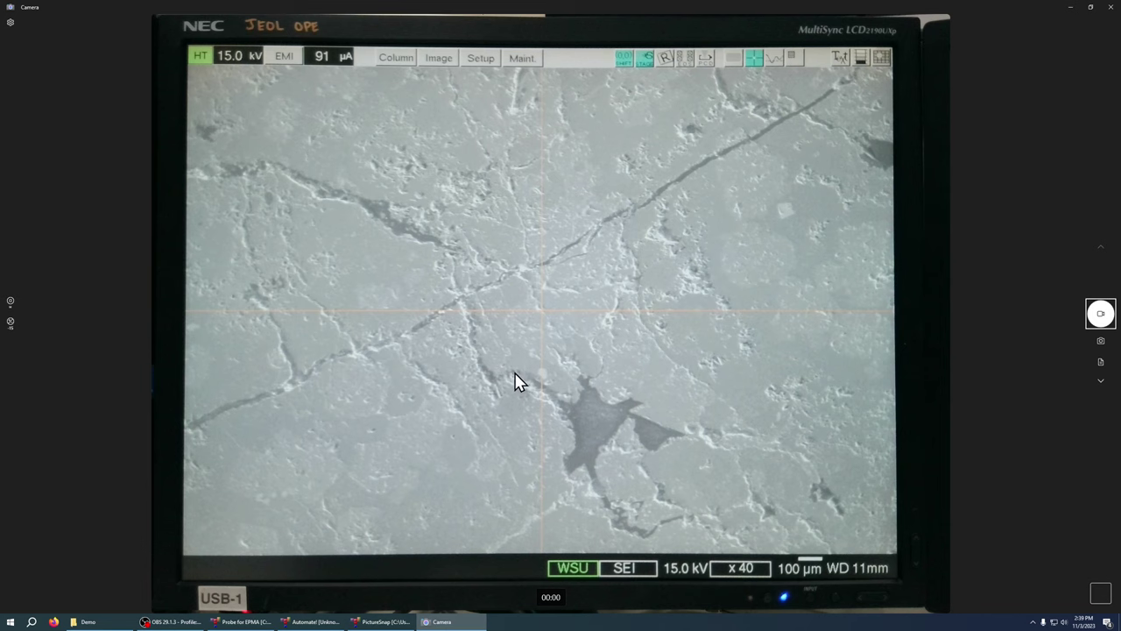
click(1070, 9)
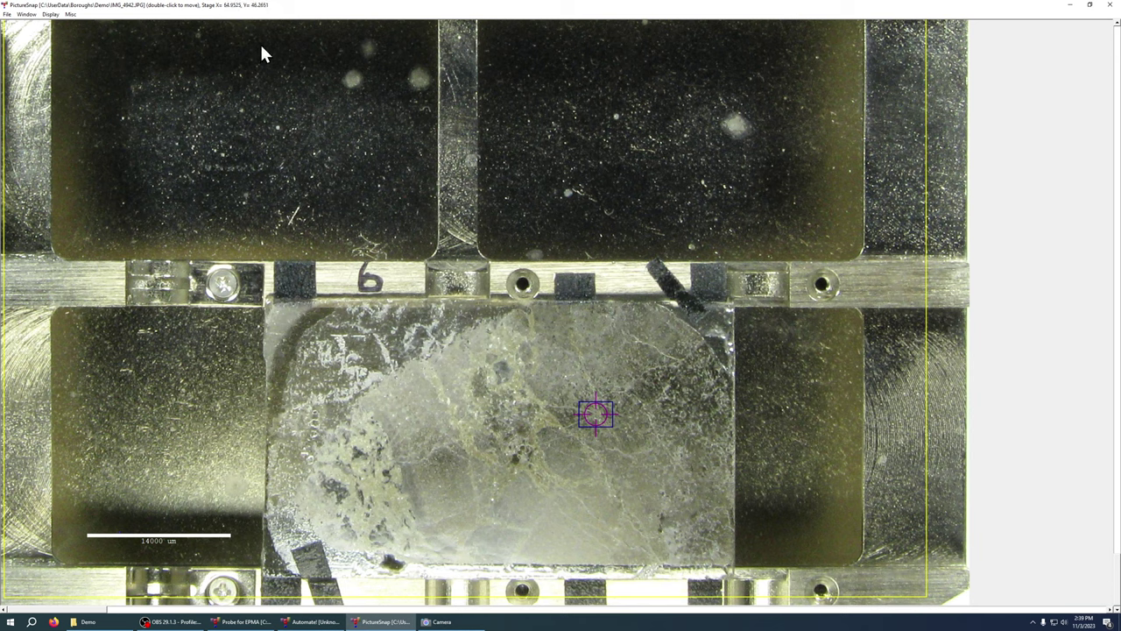
Select unknown positions Un 0003 and Un 0004 (Demo 1 and Demo 2) in Automate!'s Position List
click(308, 621)
click(692, 313)
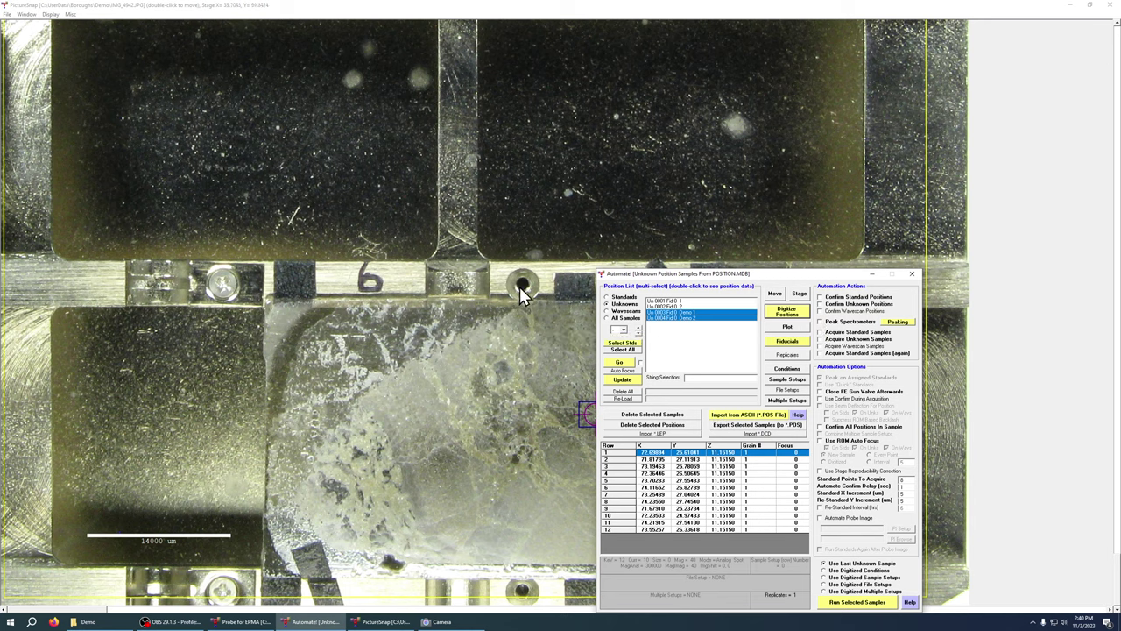
click(454, 213)
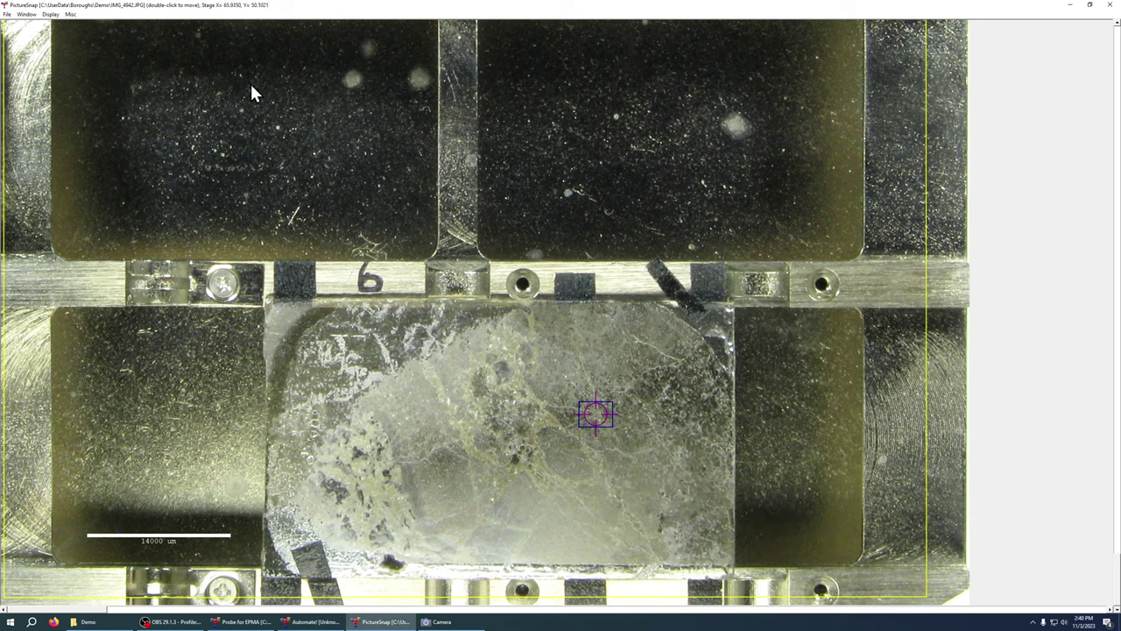
Plot the digitized unknown position samples on the photo and scroll up to the upper samples
click(51, 15)
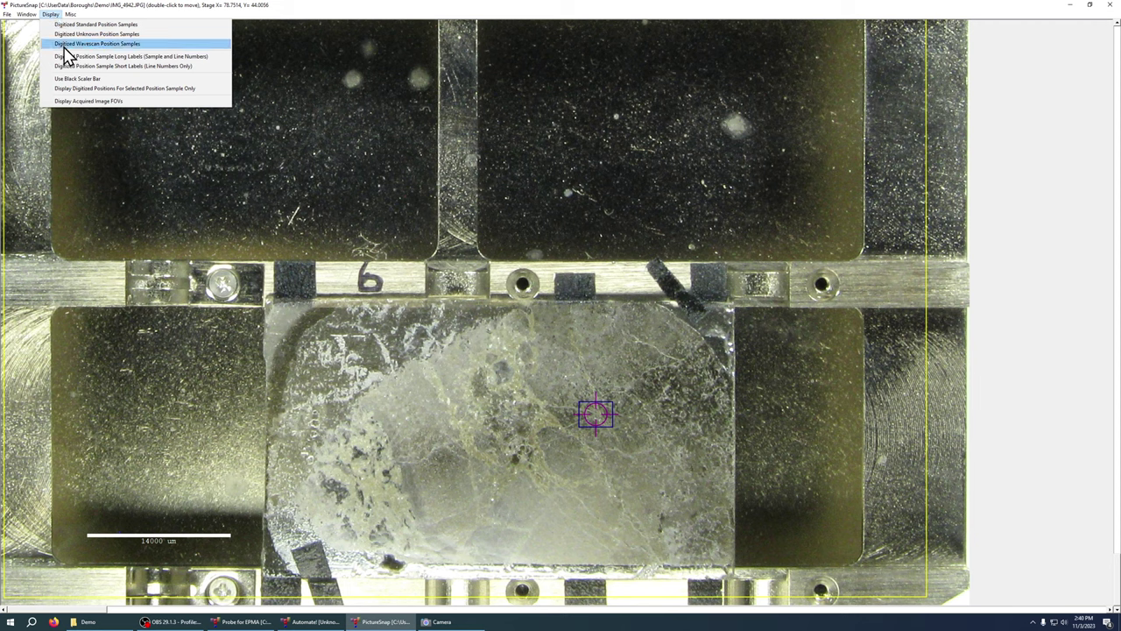
click(64, 36)
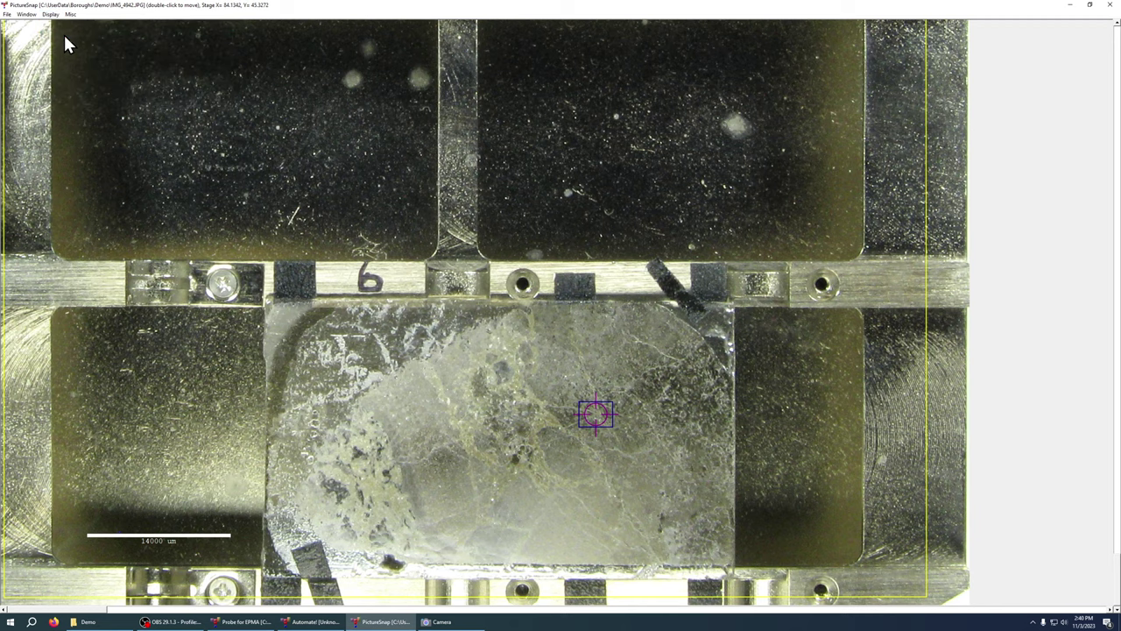
scroll(1106, 43, up, 10)
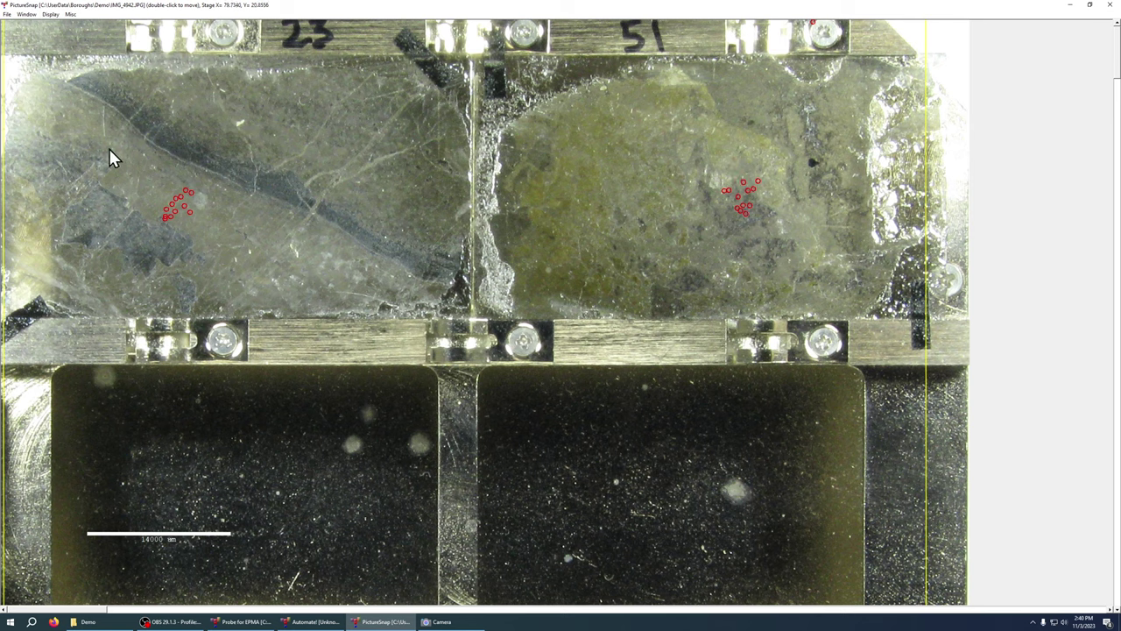
Turn Long Labels on for the points, then switch them off again
click(50, 14)
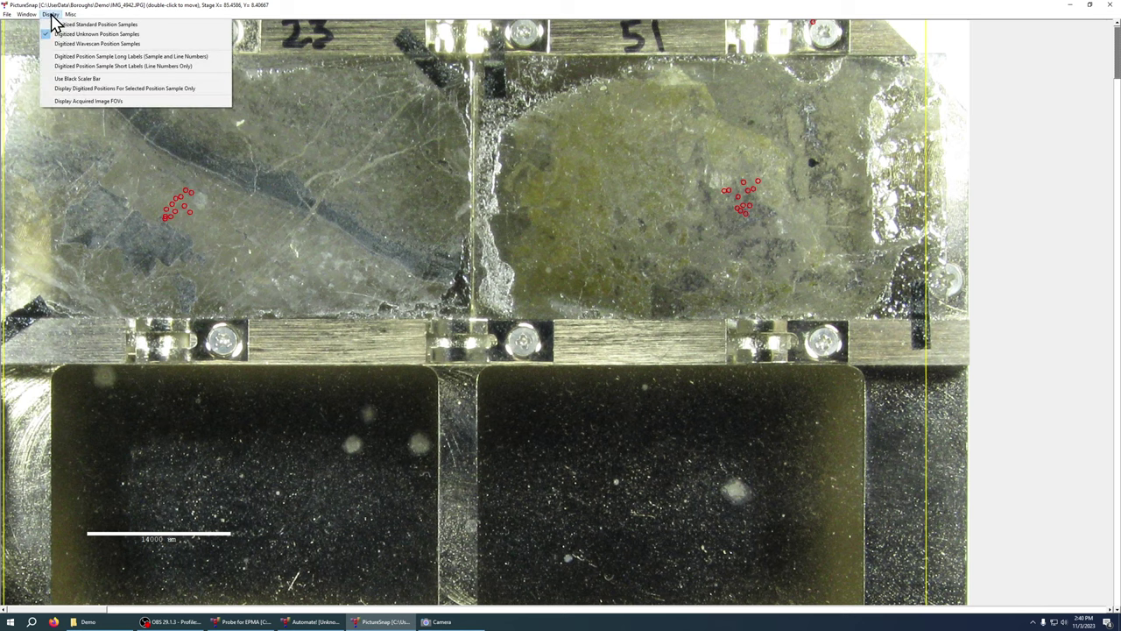
click(64, 58)
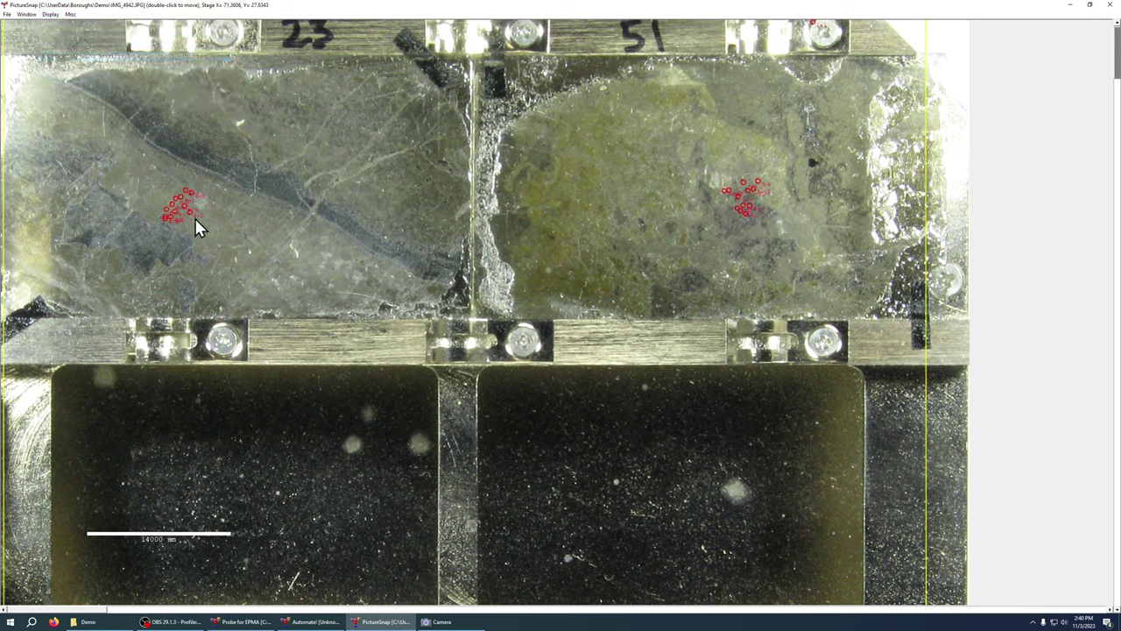
click(50, 14)
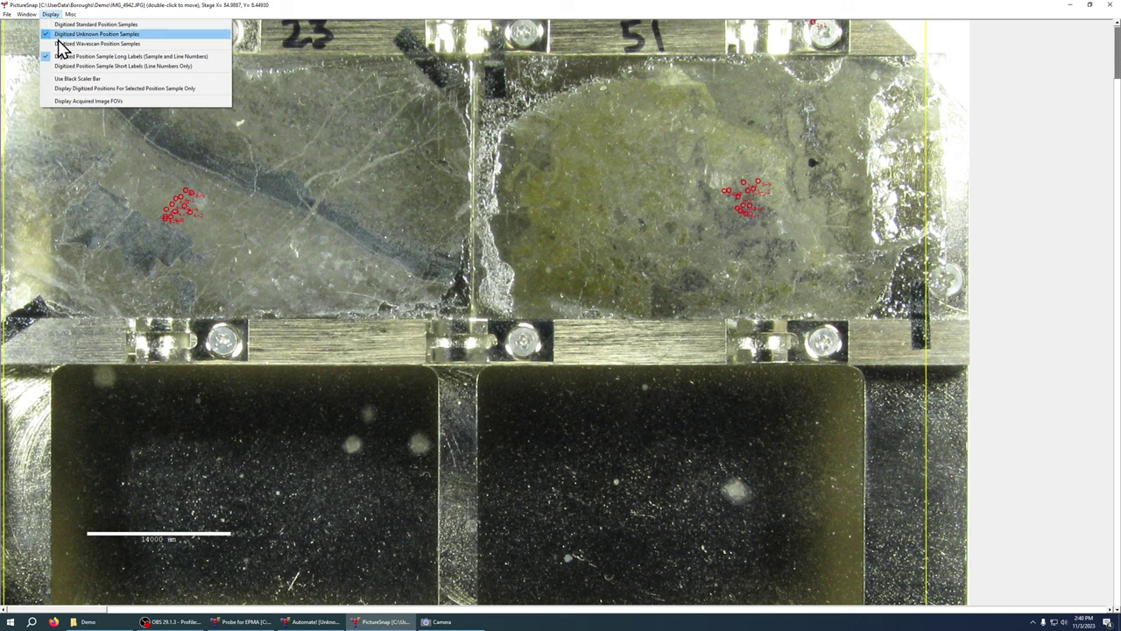
click(63, 67)
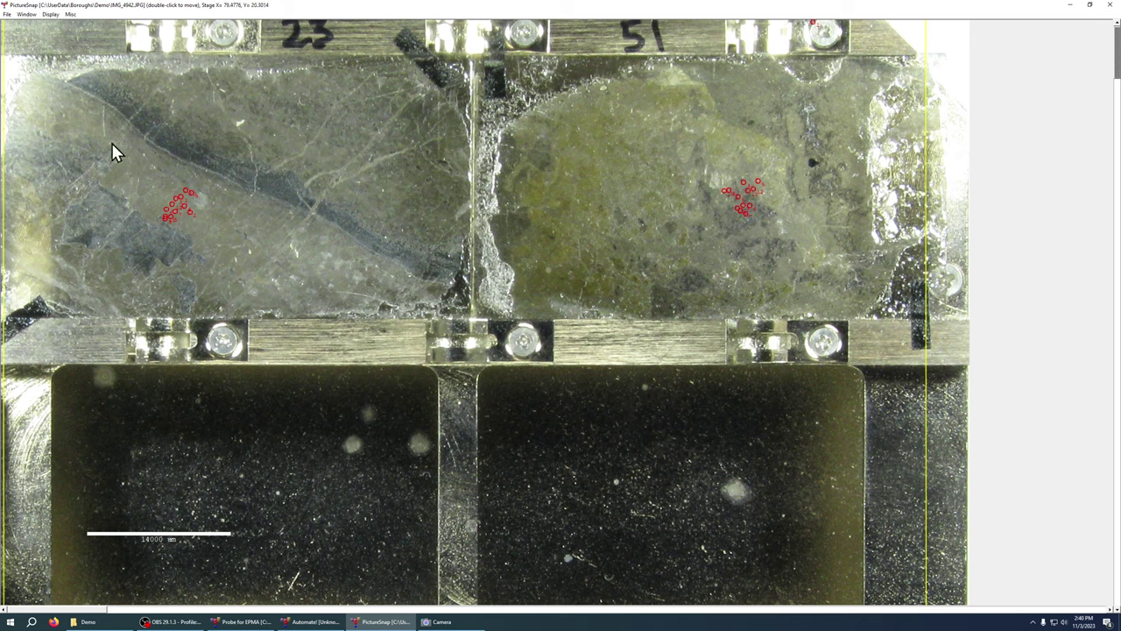
Burn in the annotations and save the image as IMG_4942_Annotations.BMP
click(7, 14)
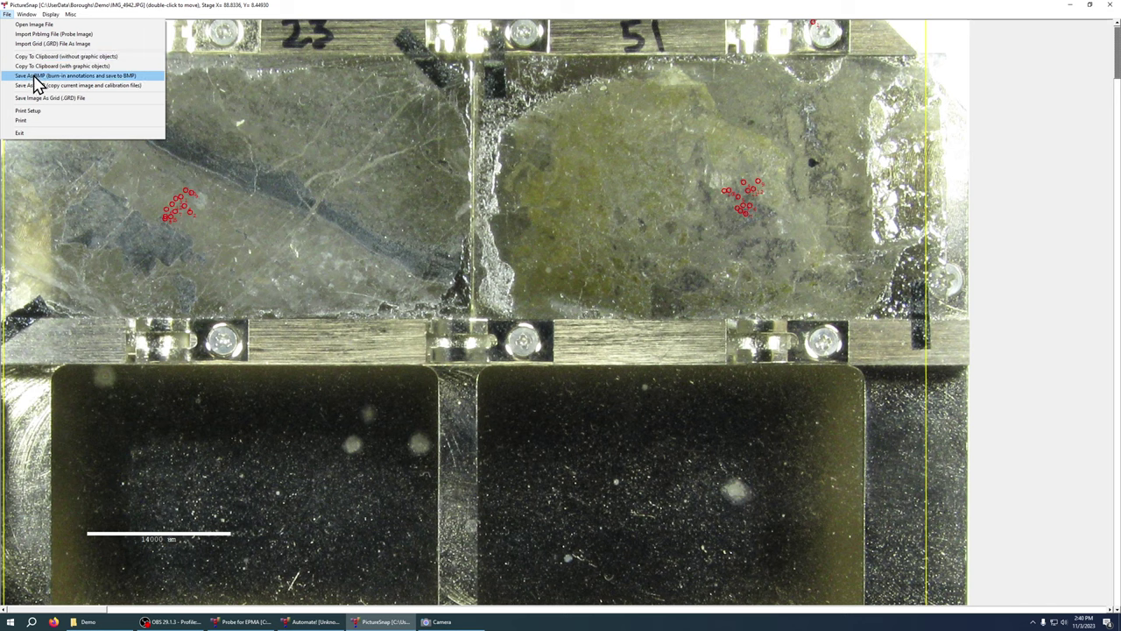
click(100, 77)
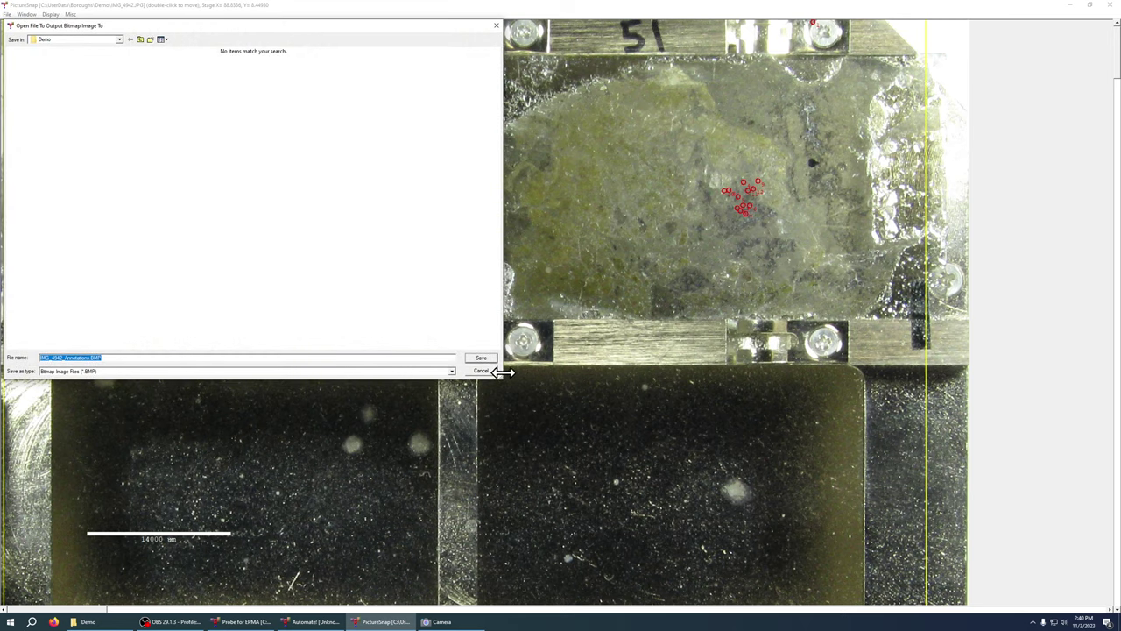
click(481, 357)
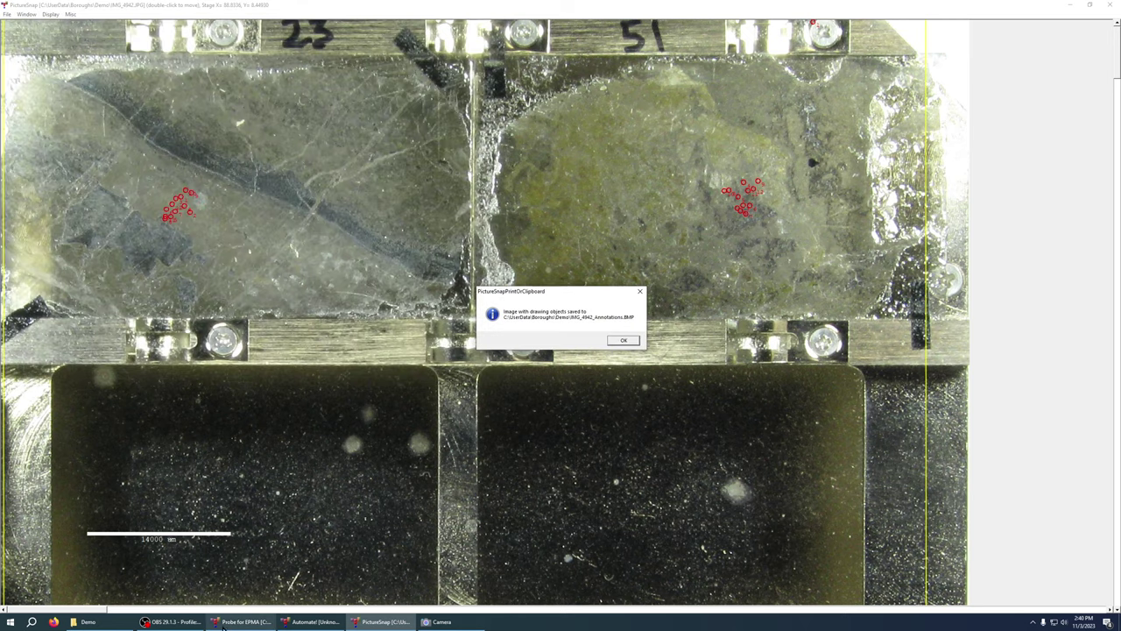
View IMG_4942_Annotations.BMP from the Demo folder in Photos, close it, and dismiss PictureSnap's save message
click(95, 621)
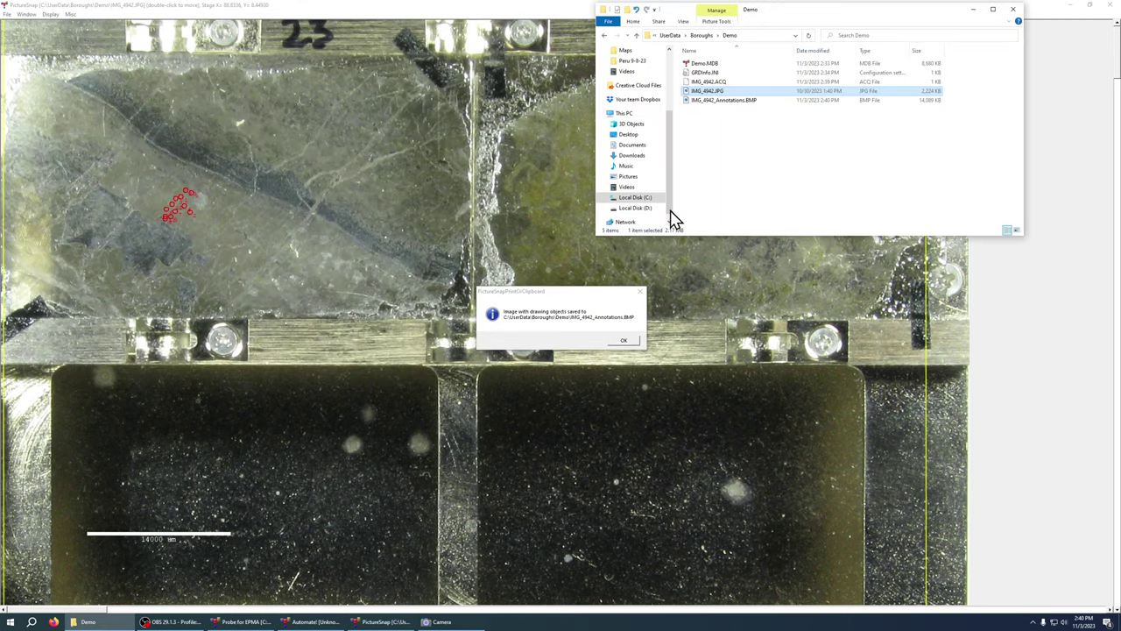
double_click(705, 100)
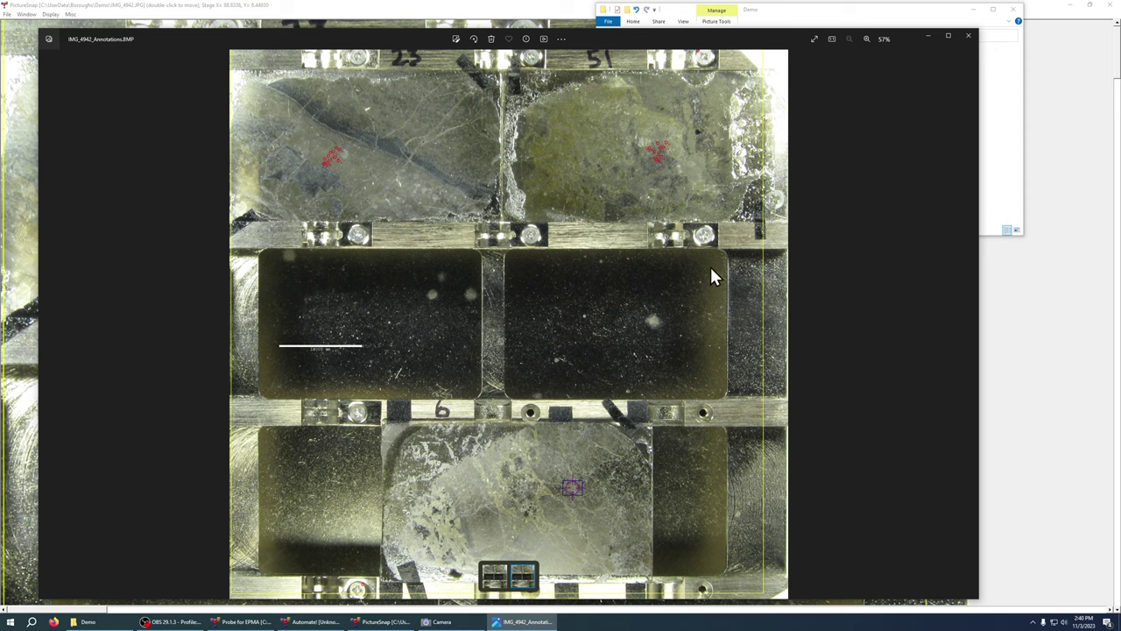
click(967, 35)
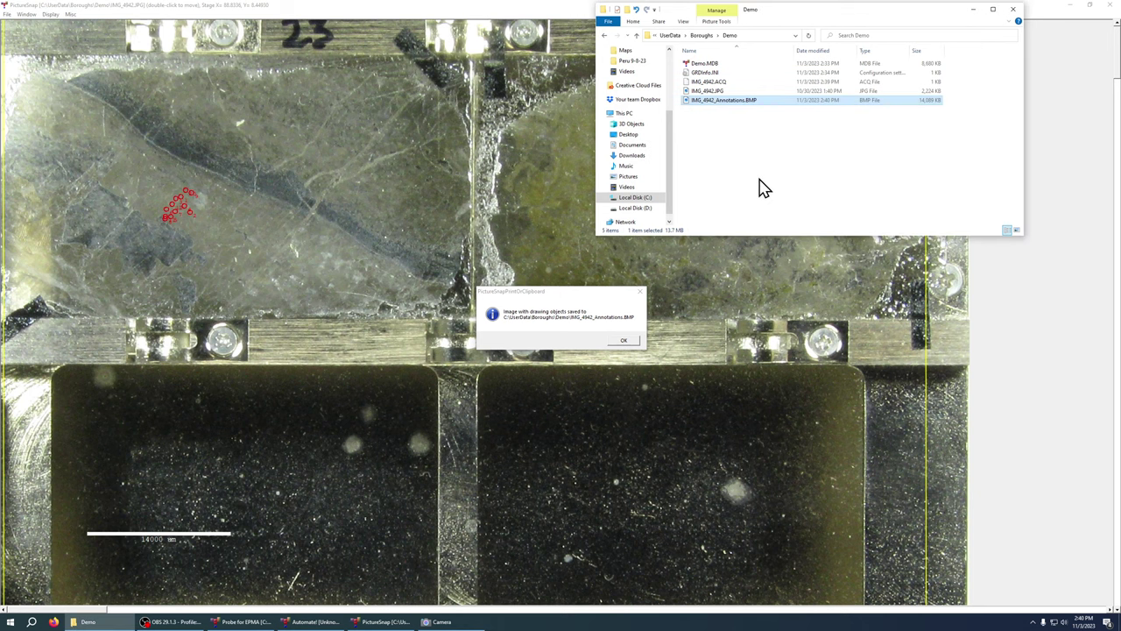
click(627, 344)
click(624, 341)
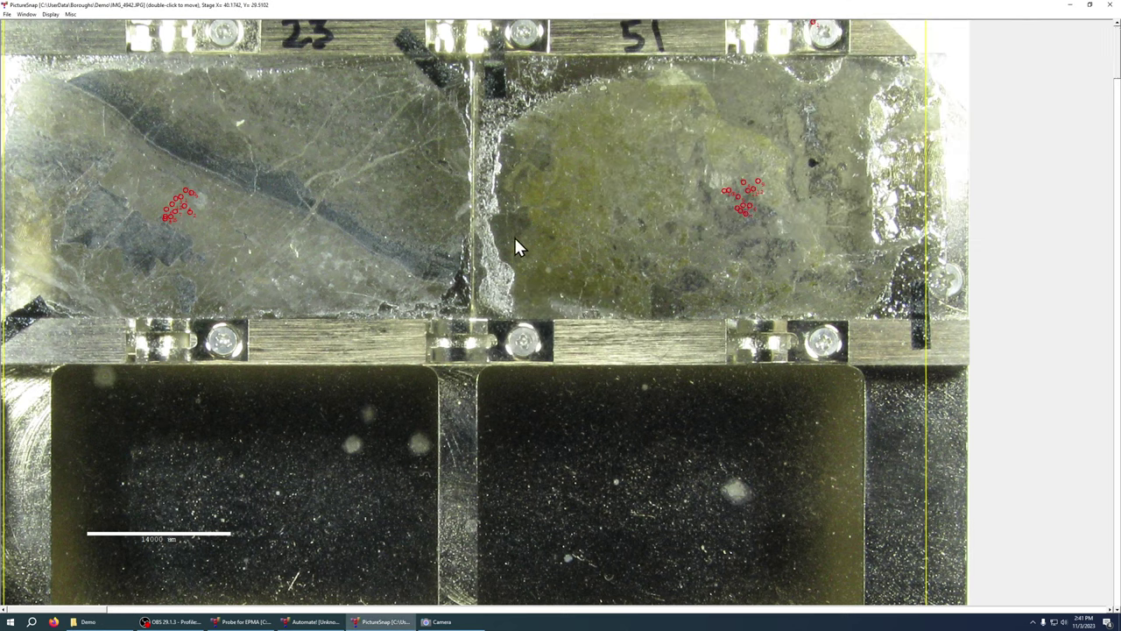